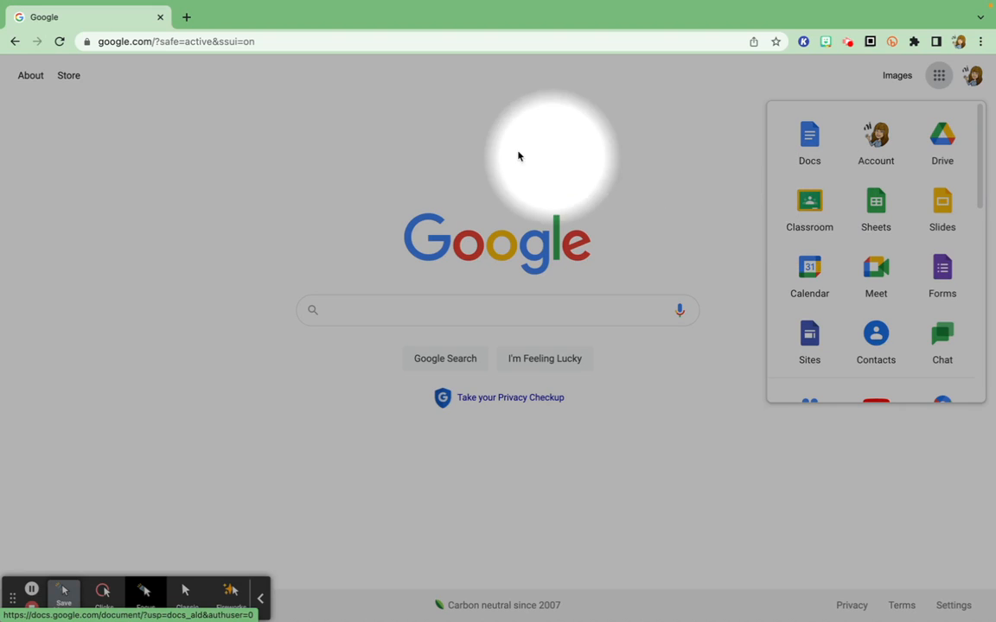
# Step: Go to classroom.google.com in the current browser tab
pyautogui.click(180, 44)
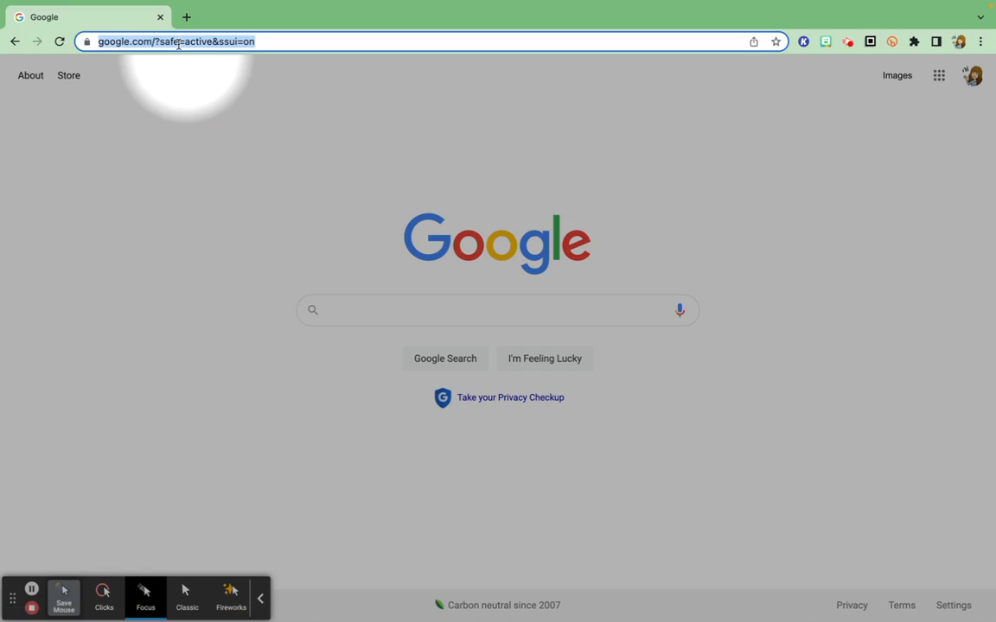
pyautogui.write('classroom.goo')
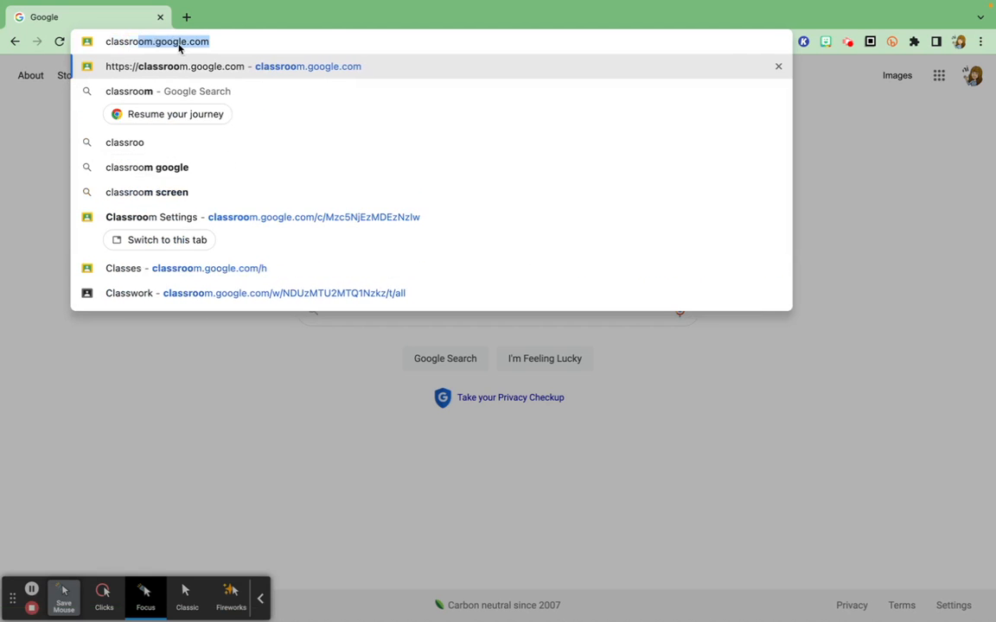
pyautogui.write('gle.com')
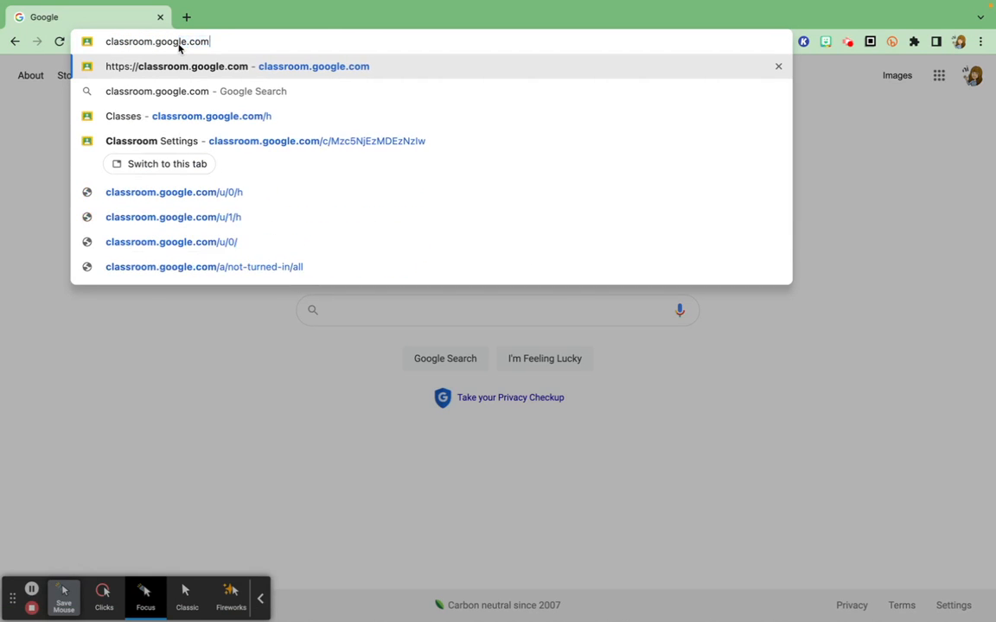
pyautogui.press('Return')
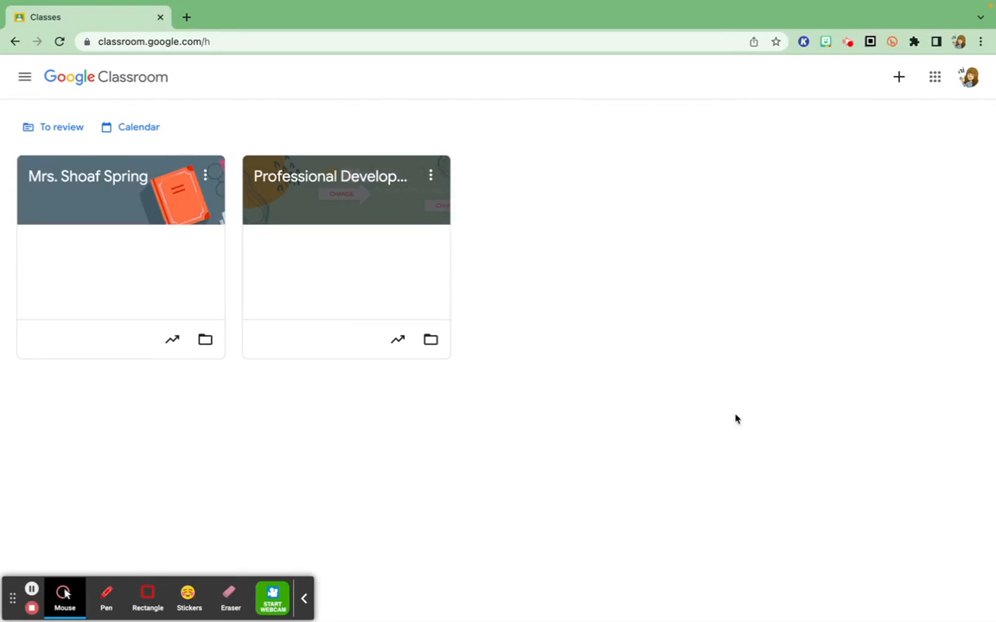
# Step: Create a class named "Fall 22 US History" with section "Period 1" and room 2, leaving the subject empty
pyautogui.click(899, 76)
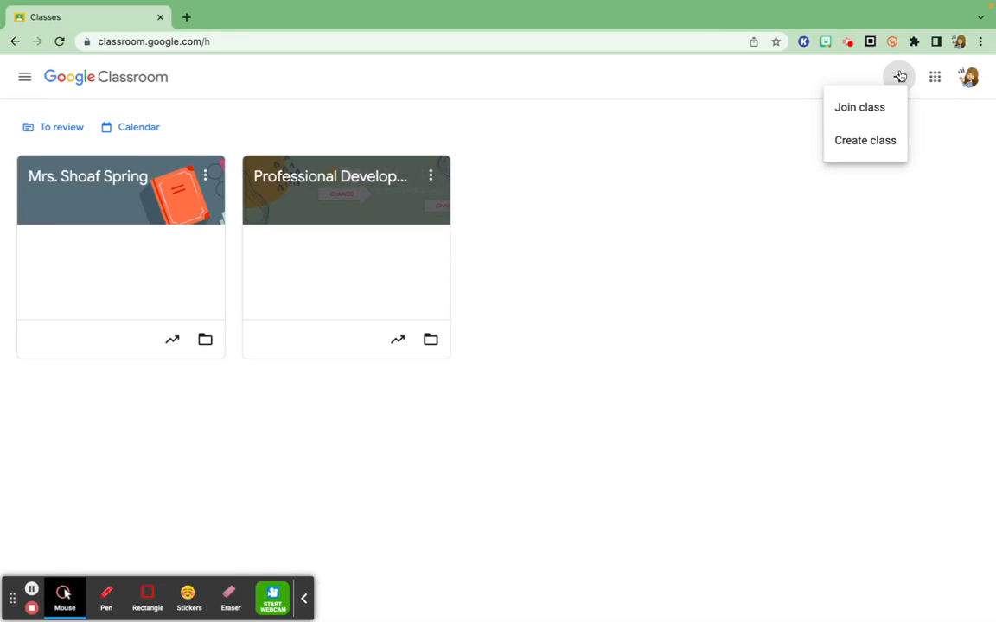
pyautogui.click(865, 141)
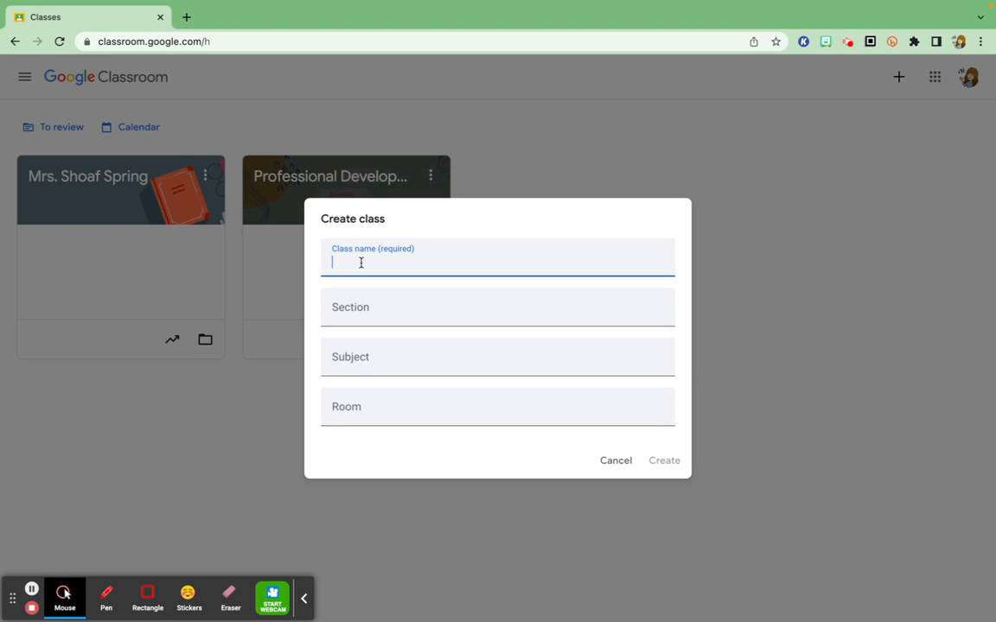
pyautogui.write('Fall 22 US History')
pyautogui.press('Tab')
pyautogui.write('Period 1')
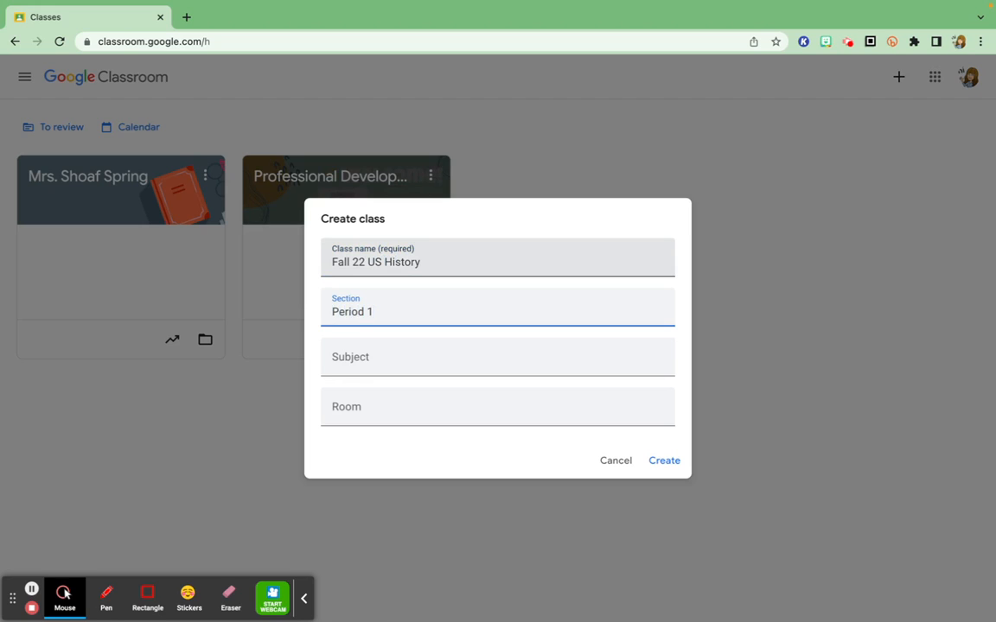
pyautogui.press('Tab')
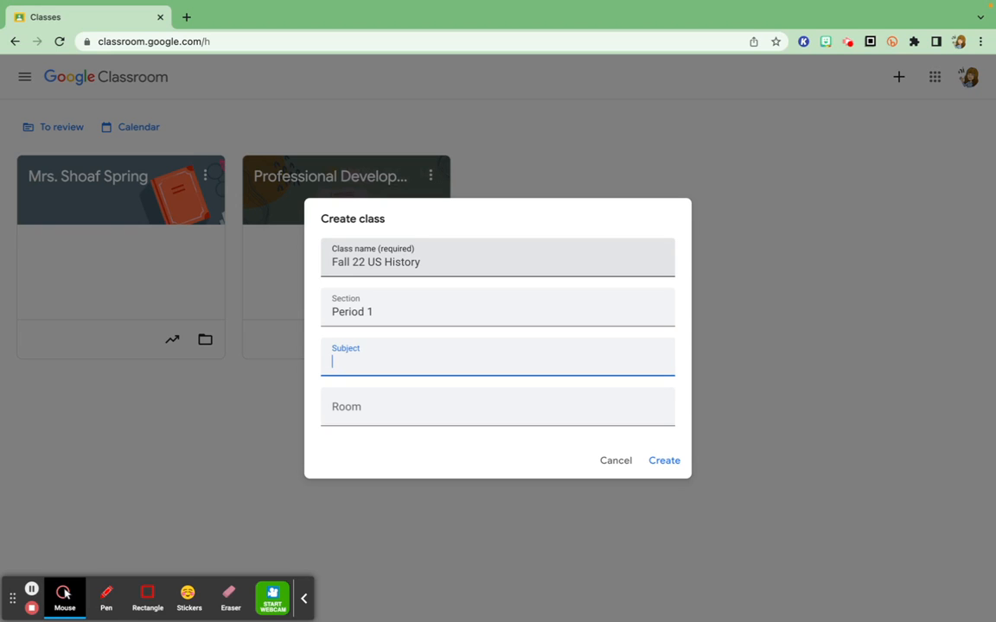
pyautogui.press('Tab')
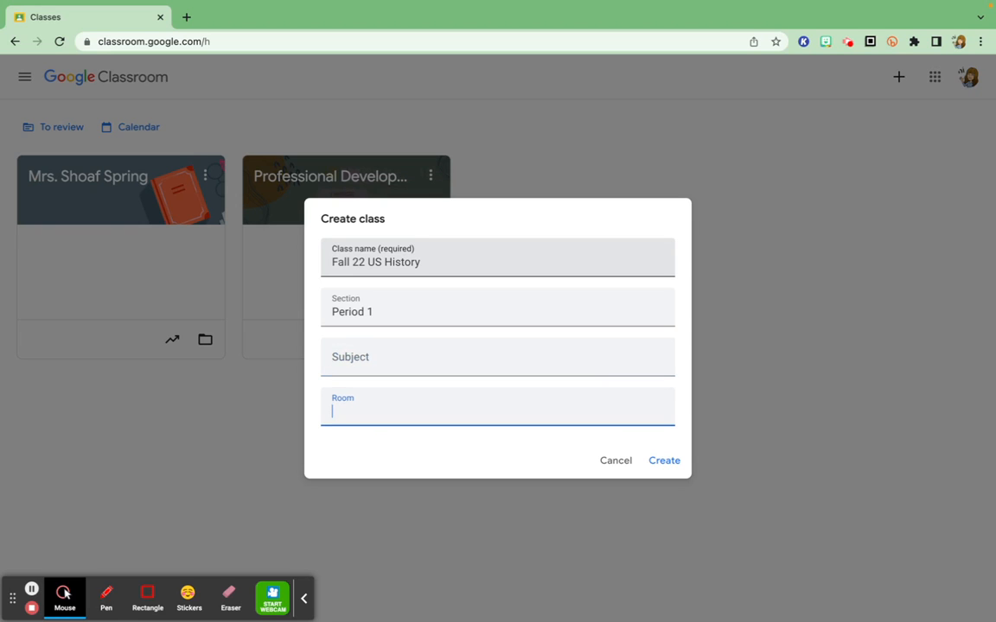
pyautogui.write('2')
pyautogui.click(664, 461)
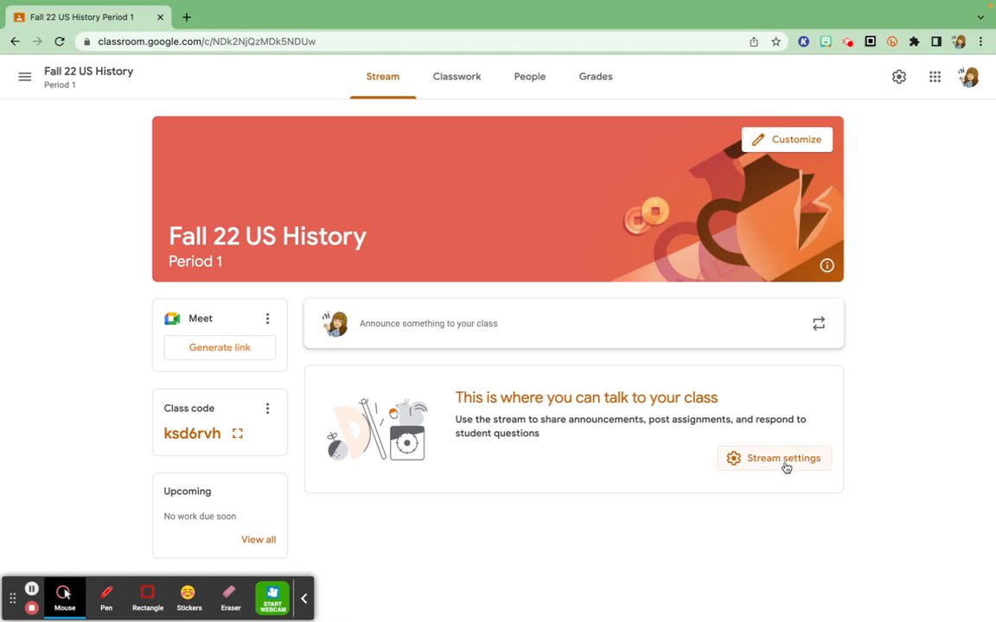
# Step: View the new class's code in its enlarged display, and close the display
pyautogui.click(237, 434)
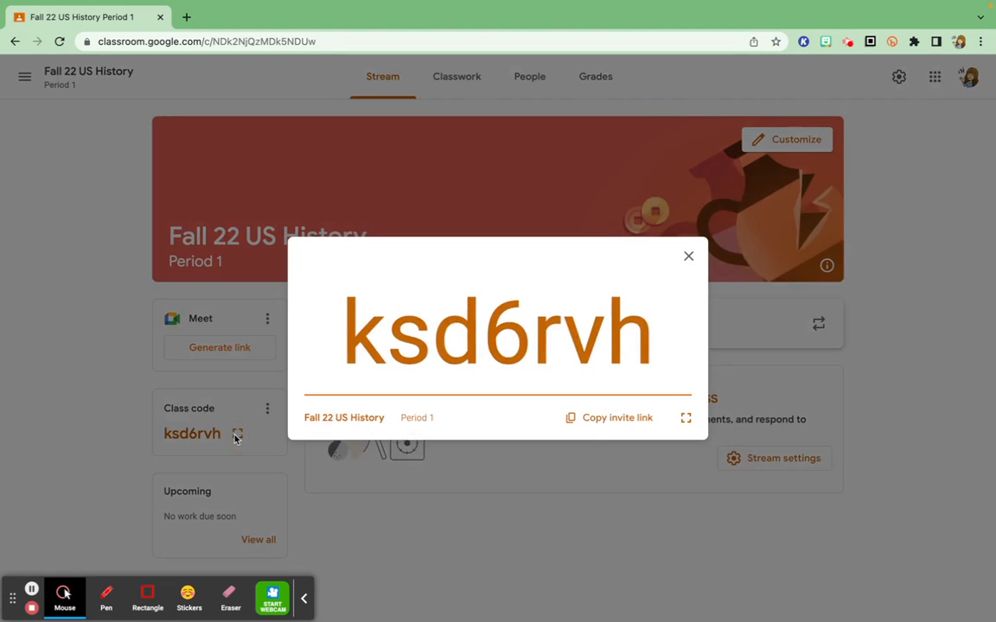
pyautogui.click(689, 258)
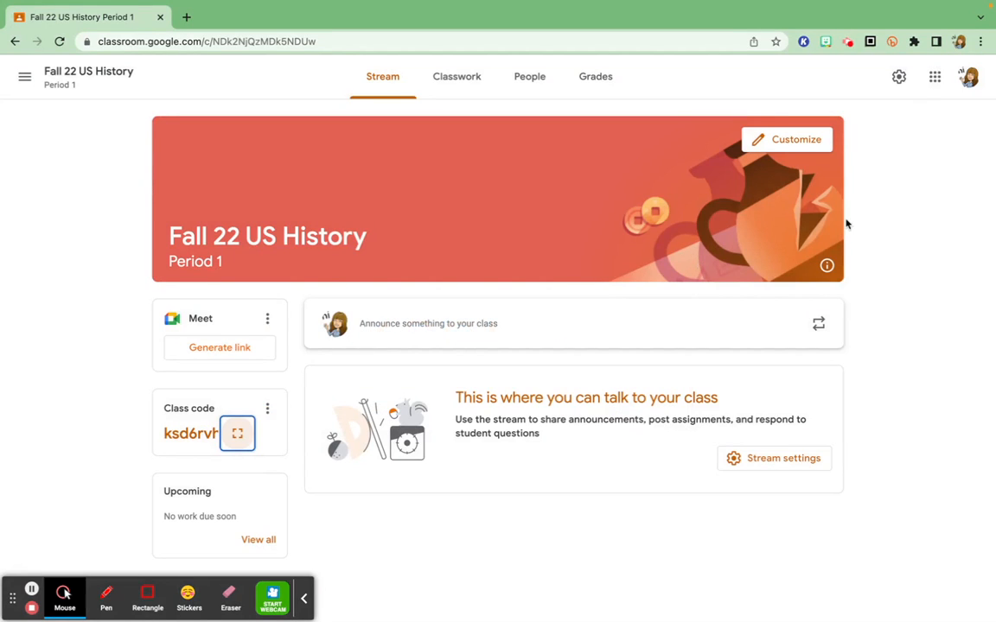
# Step: In the class settings, set the Stream permission to "Only teachers can post or comment"
pyautogui.click(899, 77)
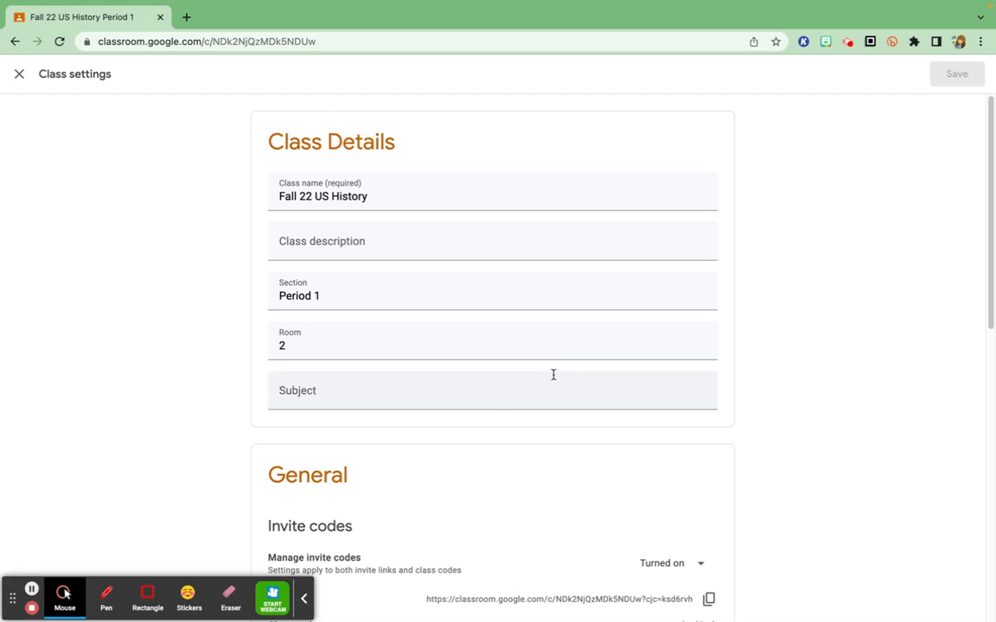
pyautogui.scroll(-2, 692, 368)
pyautogui.scroll(-5, 691, 368)
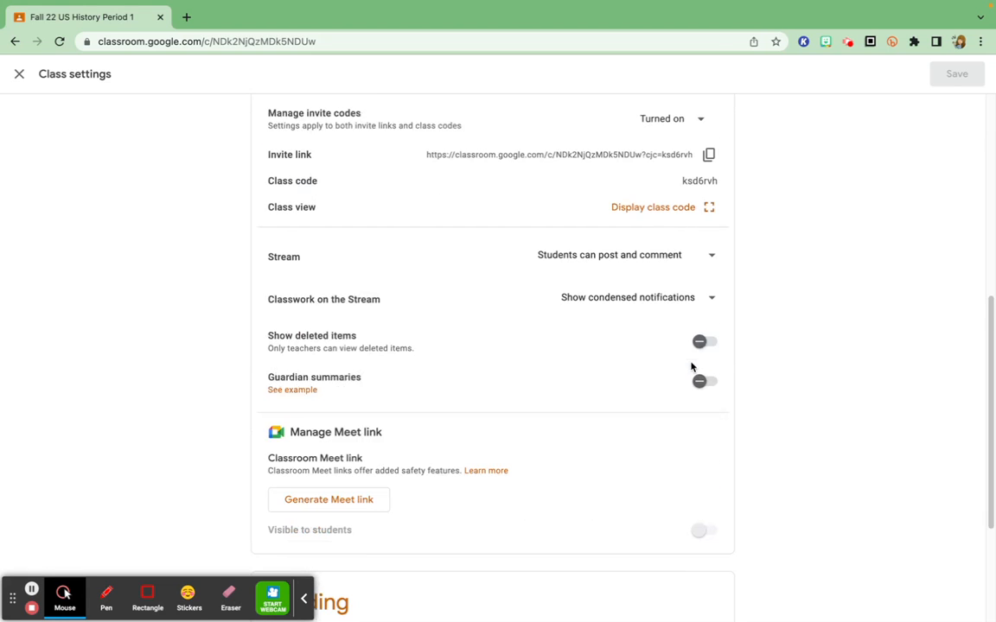
pyautogui.scroll(1, 722, 285)
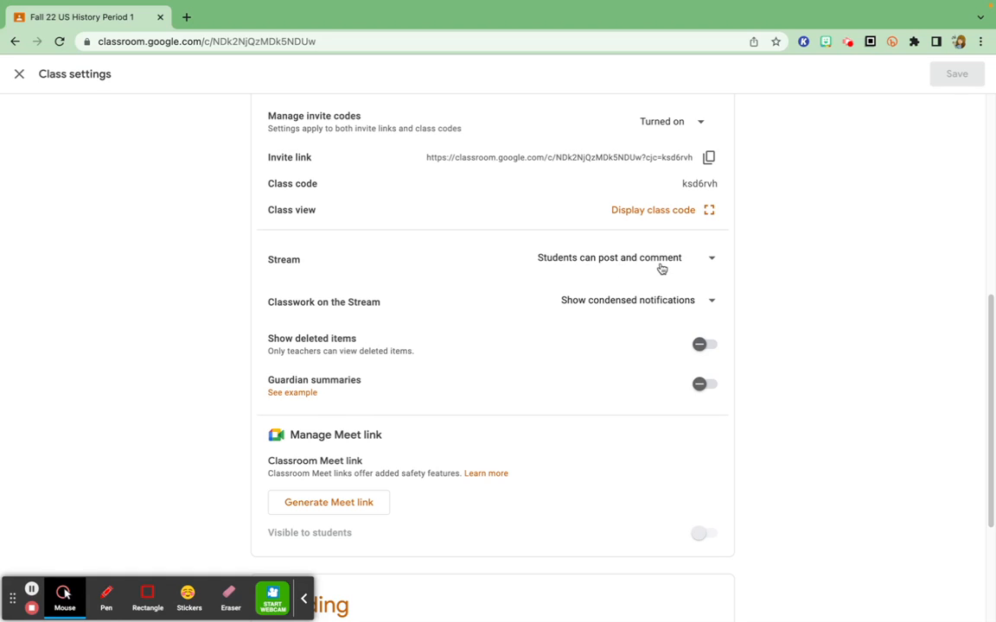
pyautogui.click(711, 262)
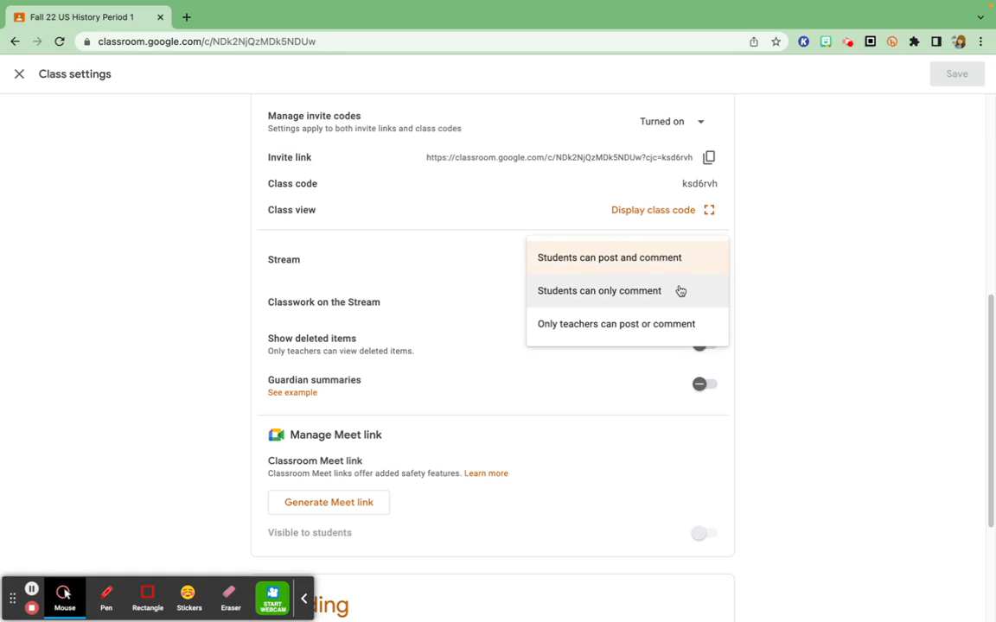
pyautogui.click(647, 325)
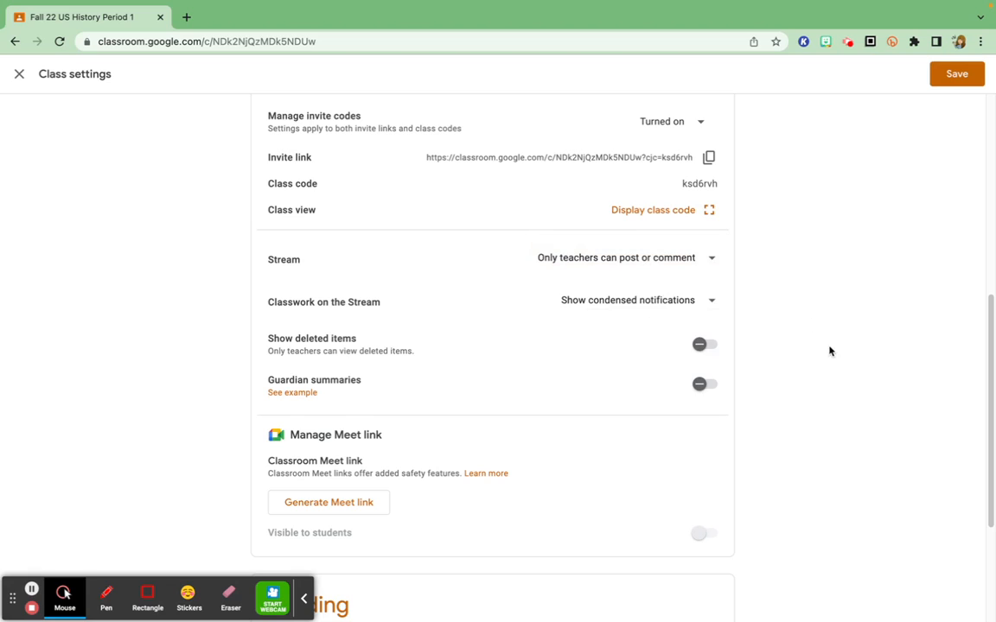
# Step: Set the overall grade calculation to Total points in the class's grading settings
pyautogui.scroll(-3, 847, 344)
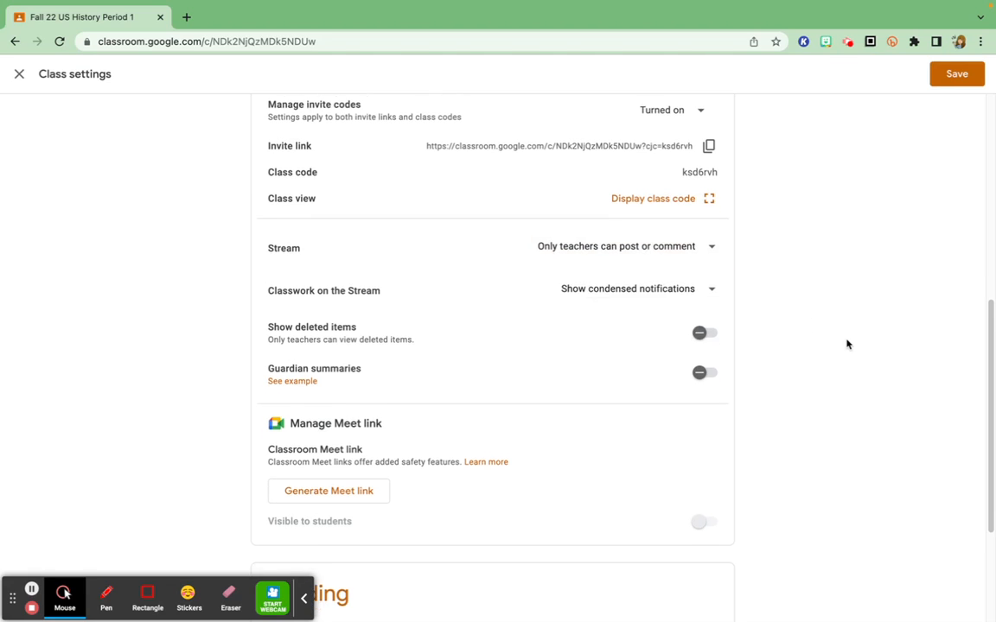
pyautogui.scroll(-1, 847, 344)
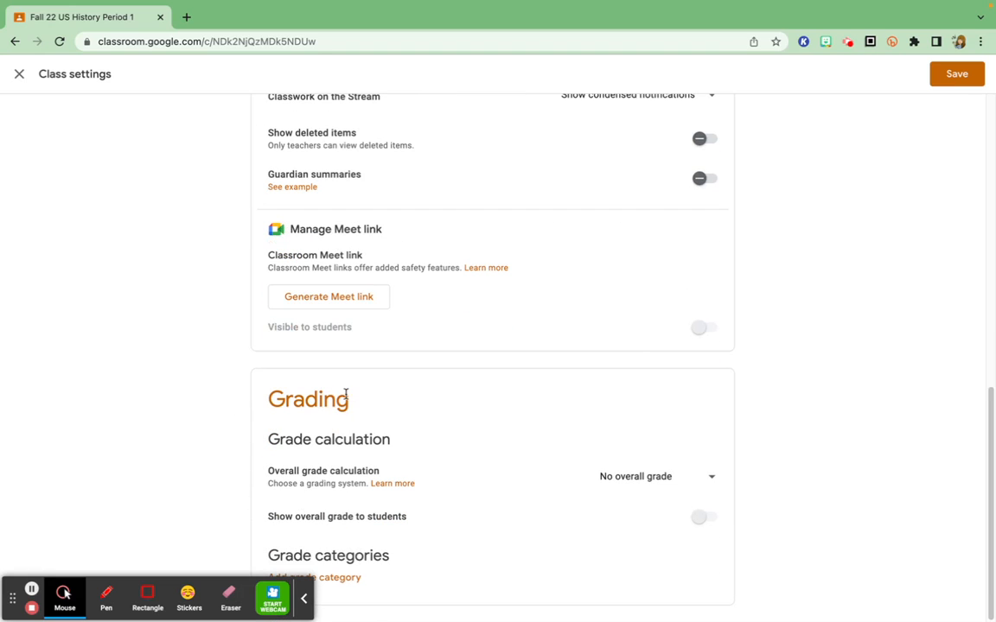
pyautogui.click(708, 479)
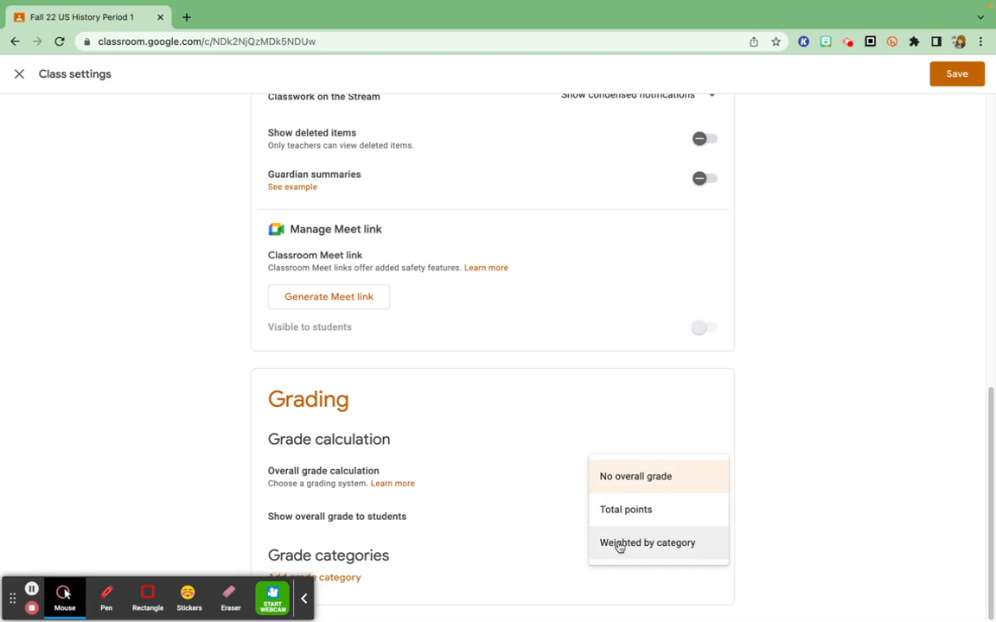
pyautogui.click(617, 511)
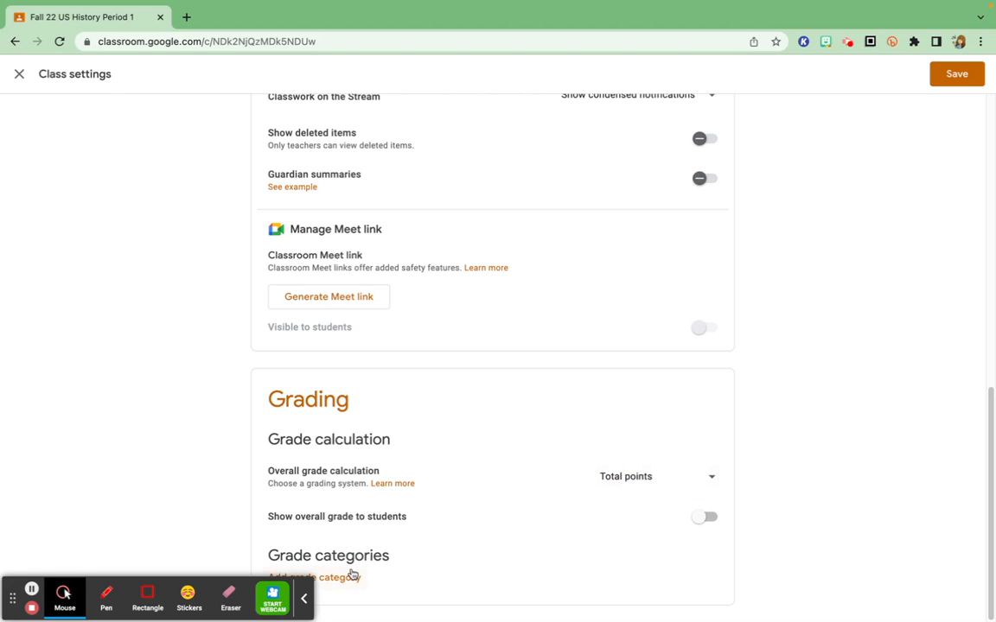
# Step: Add a grade category named "quiz" with 10 default points
pyautogui.click(303, 598)
pyautogui.click(308, 580)
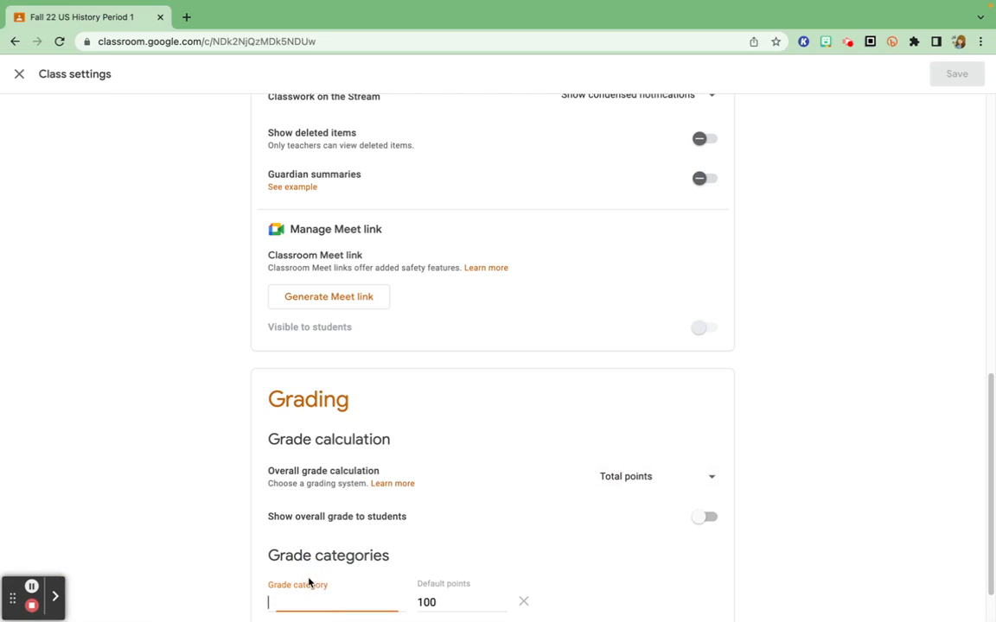
pyautogui.write('quiz')
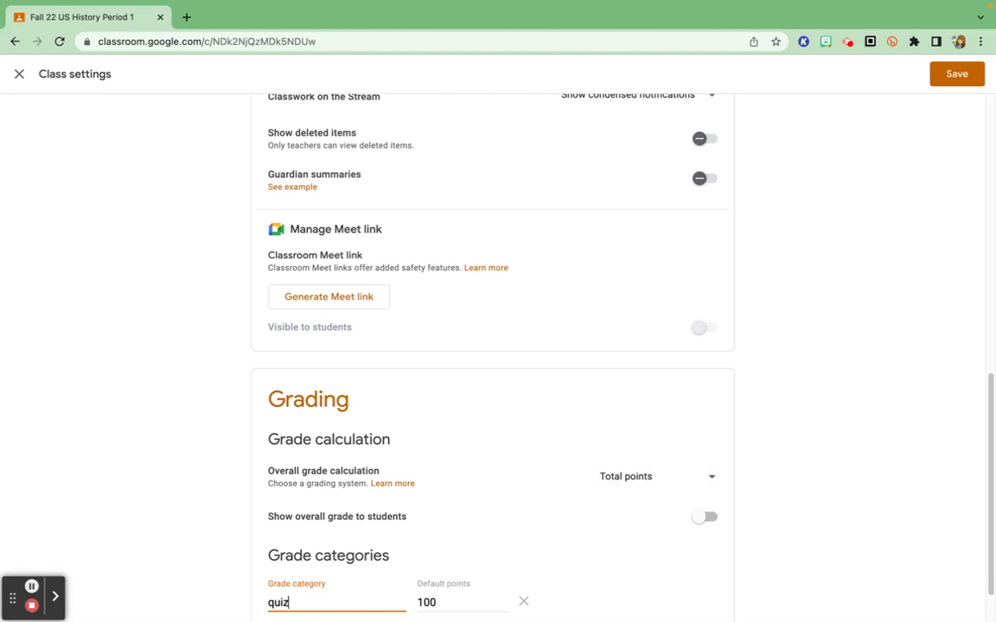
pyautogui.moveTo(450, 595); pyautogui.dragTo(381, 601)
pyautogui.write('10')
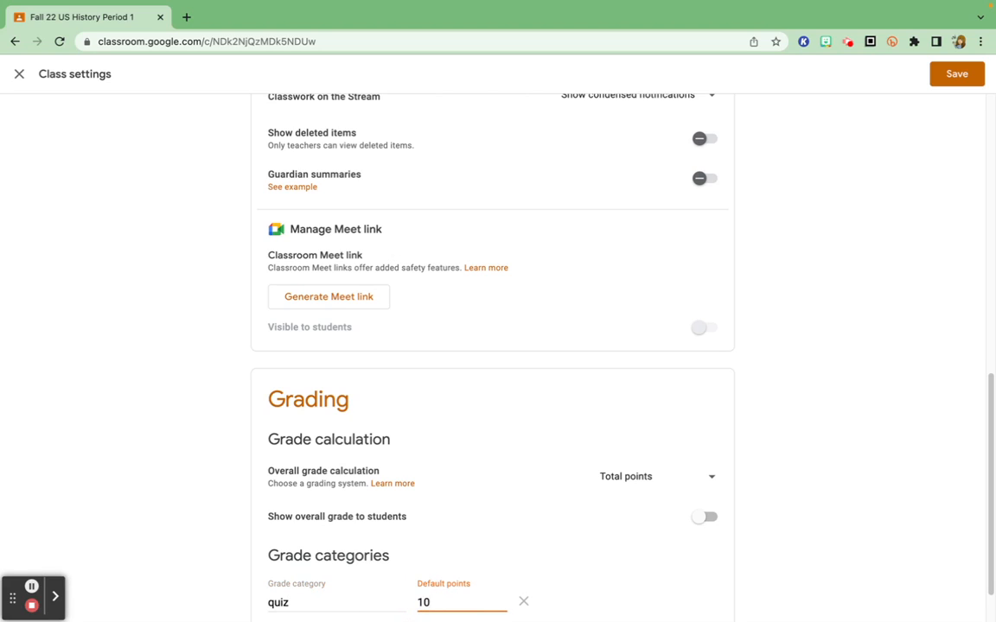
pyautogui.click(668, 580)
pyautogui.scroll(-1, 657, 562)
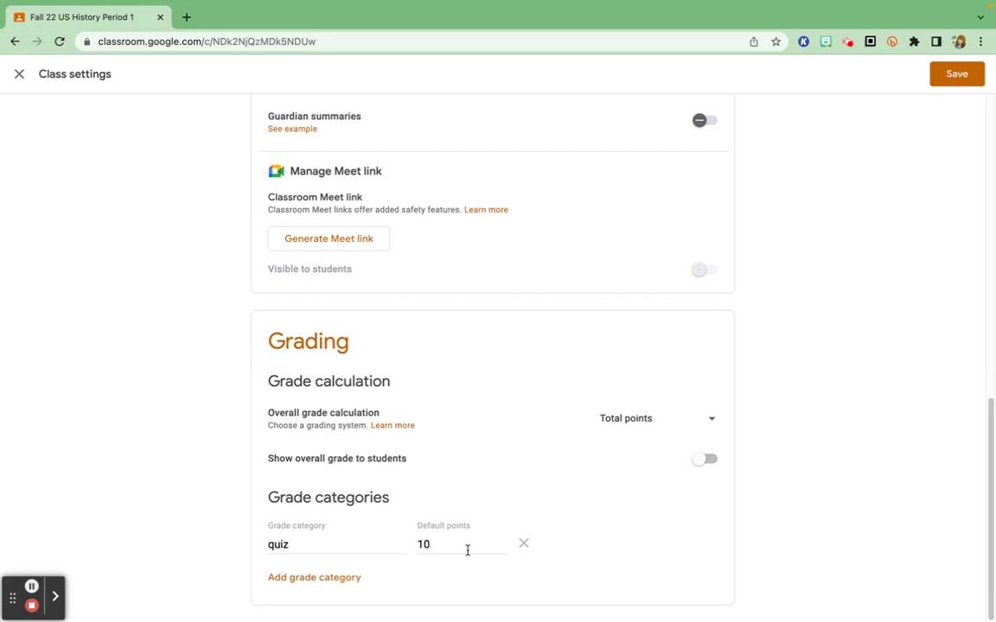
# Step: Add a second grade category named "projects" with 30 default points
pyautogui.click(320, 585)
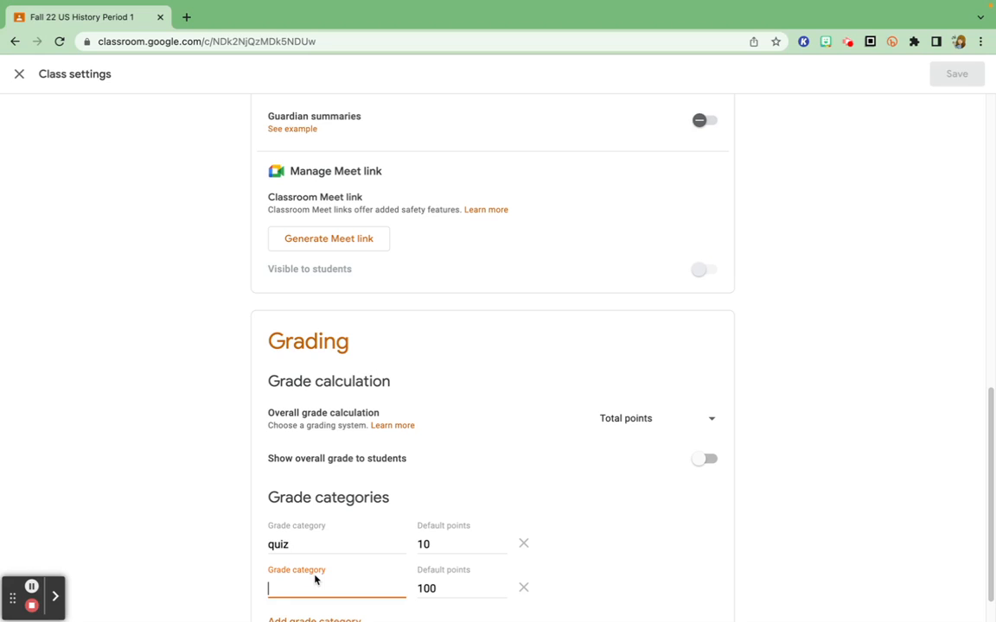
pyautogui.write('projects')
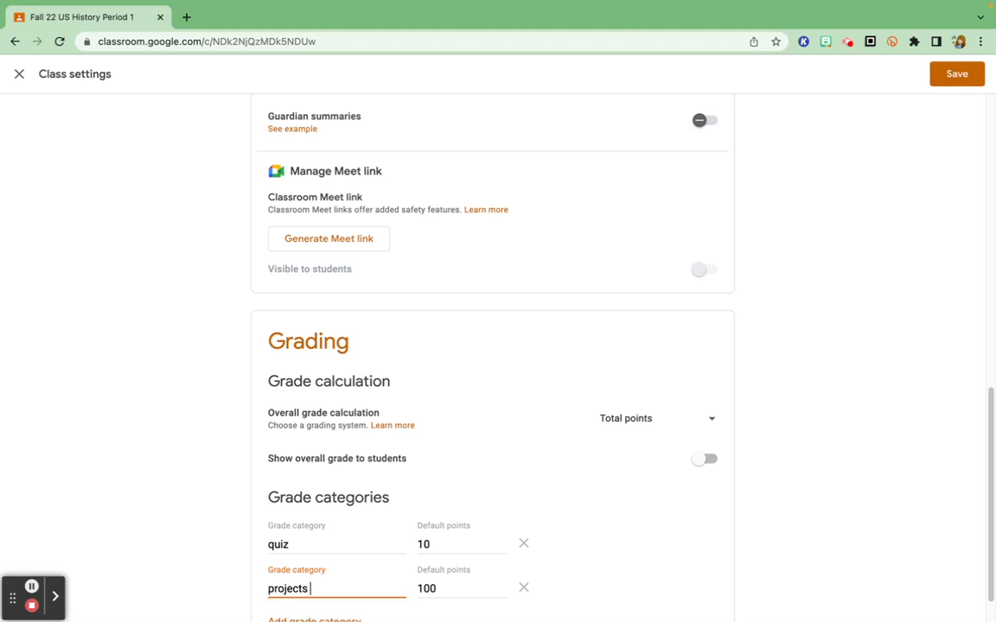
pyautogui.press('Tab')
pyautogui.write('30')
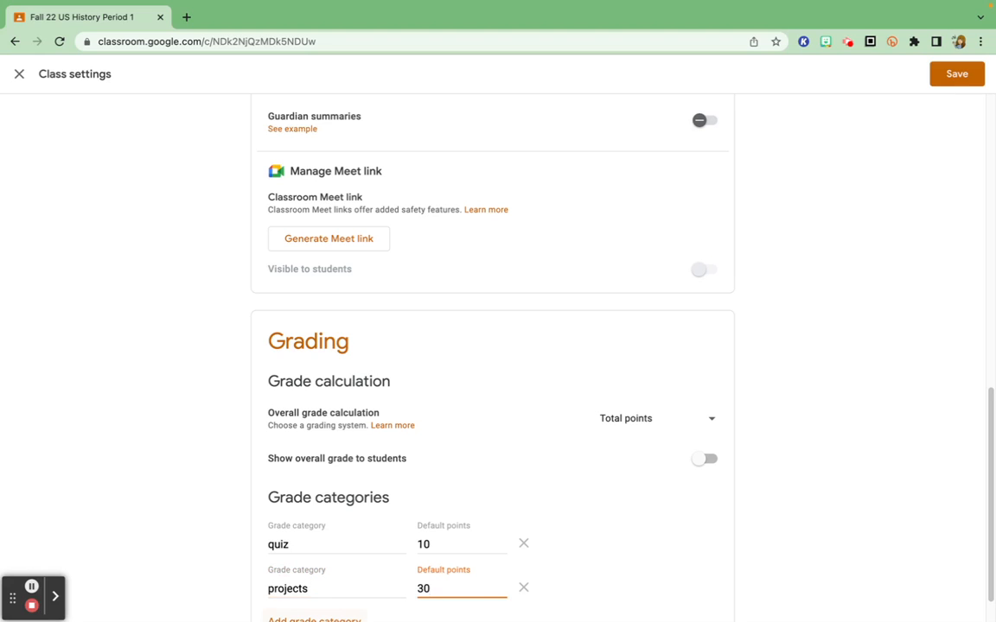
pyautogui.click(664, 550)
# Step: Change the overall grade calculation to Weighted by category
pyautogui.click(643, 421)
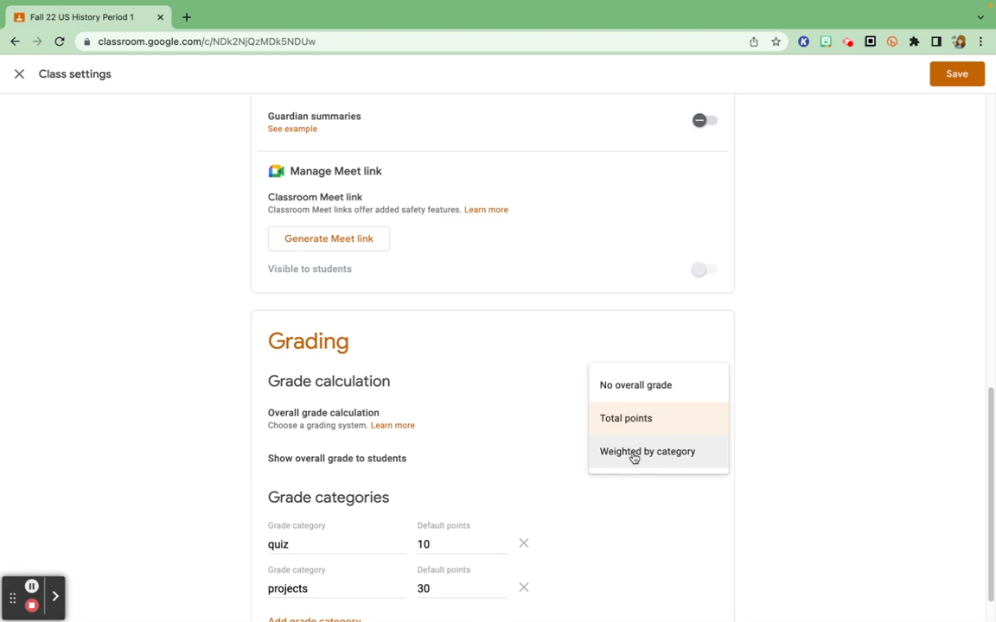
pyautogui.click(634, 458)
pyautogui.scroll(-2, 523, 500)
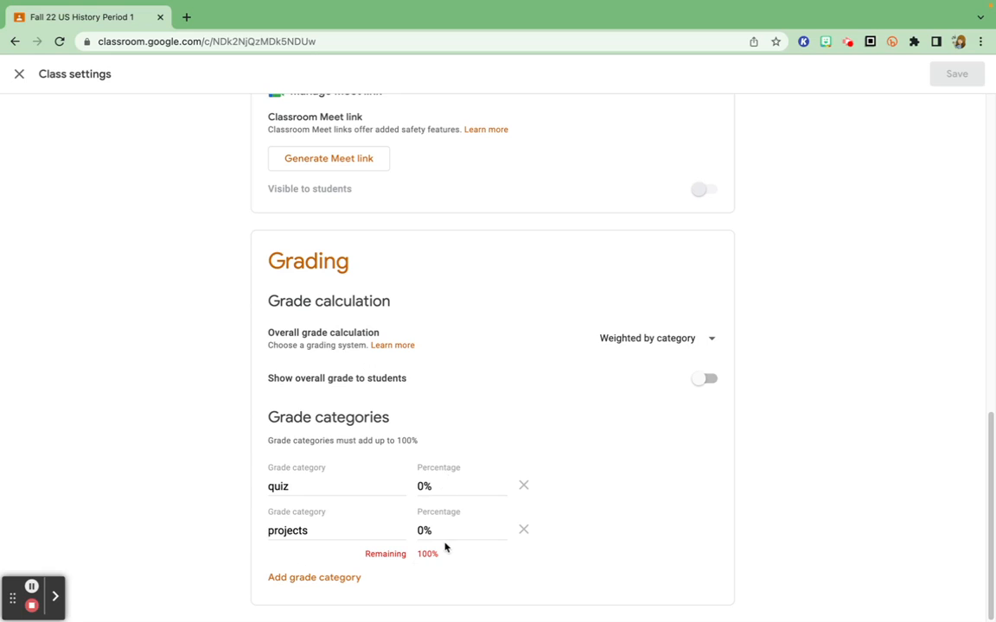
# Step: Add a third grade category named "test"
pyautogui.click(345, 578)
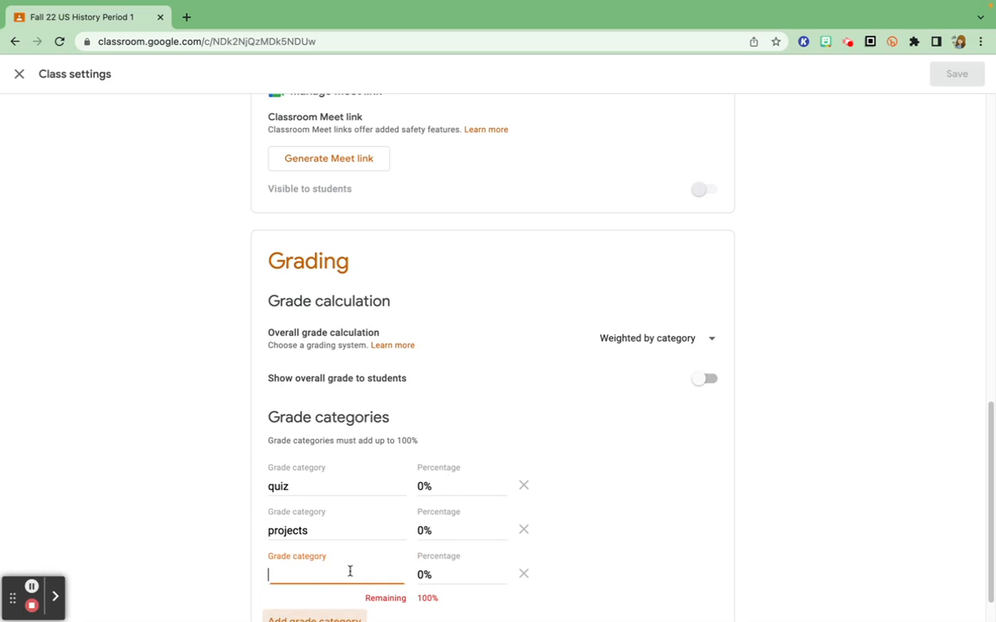
pyautogui.write('test')
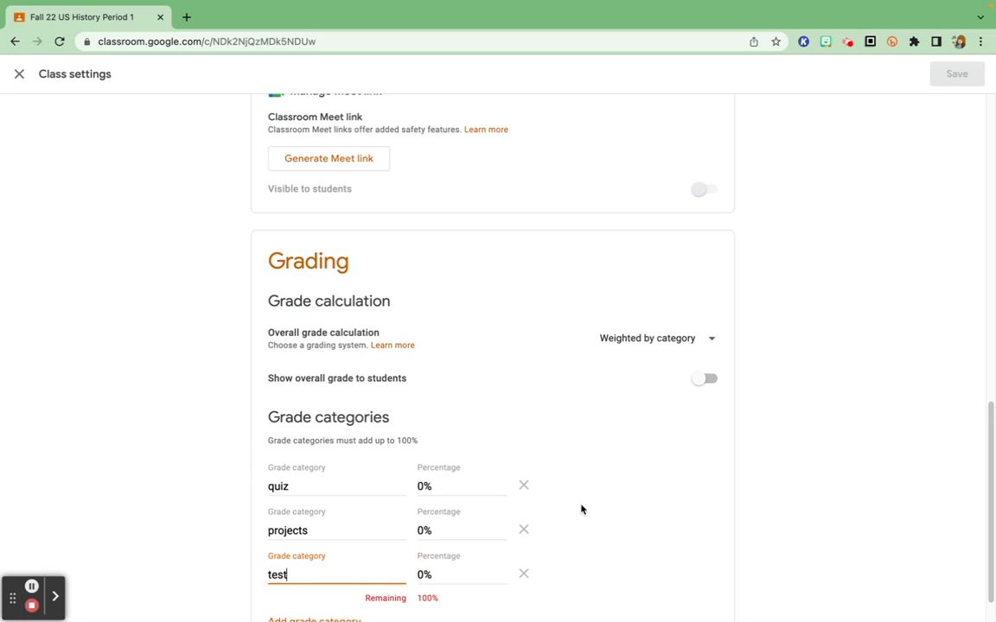
pyautogui.click(662, 504)
# Step: Set the grade category percentages to 10% for quiz, 60% for projects and 20% for test
pyautogui.scroll(-1, 610, 500)
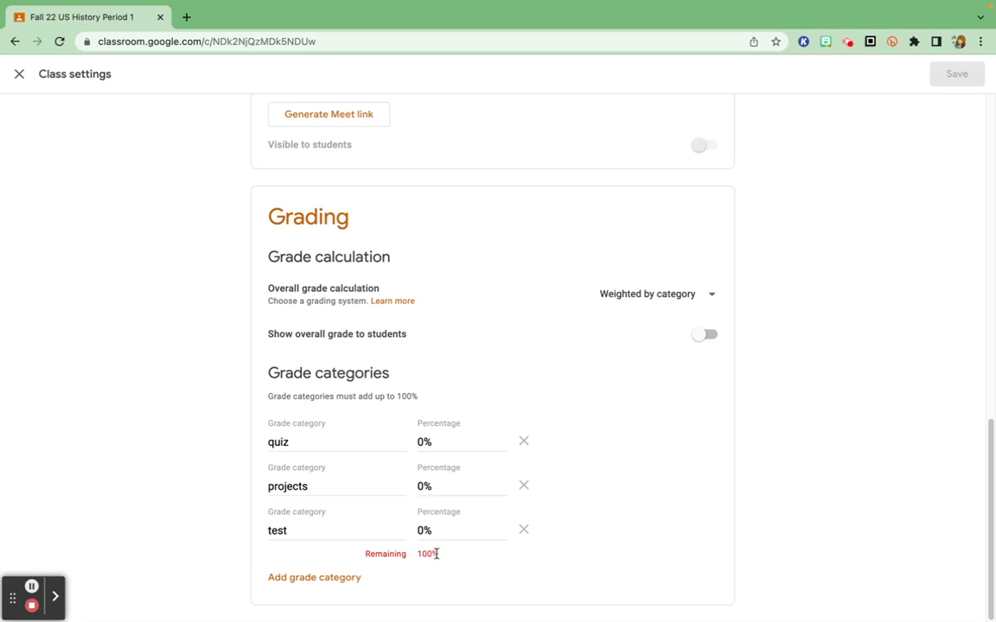
pyautogui.click(416, 442)
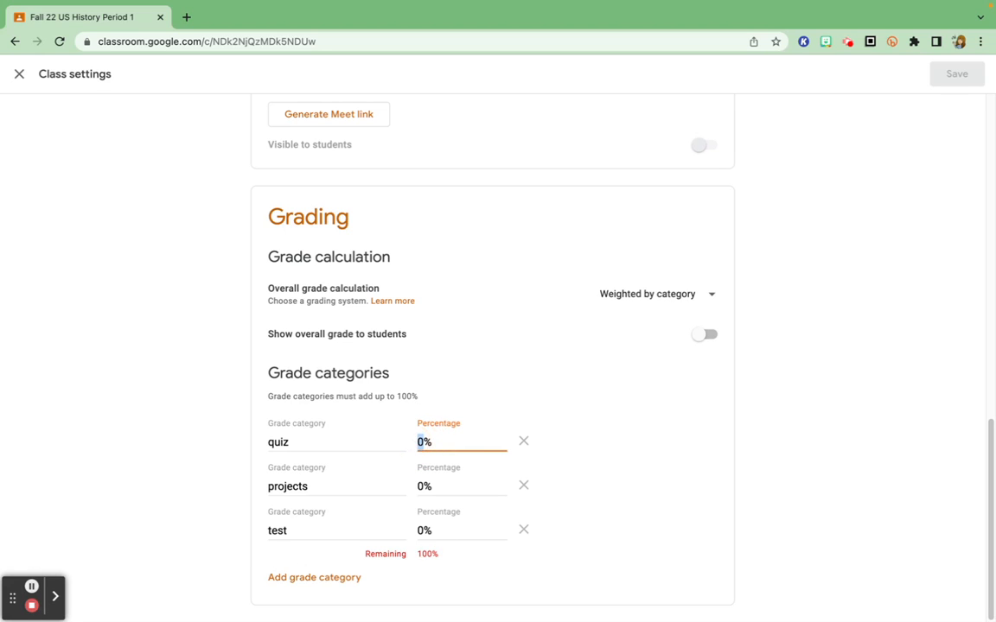
pyautogui.write('10')
pyautogui.click(417, 486)
pyautogui.write('60')
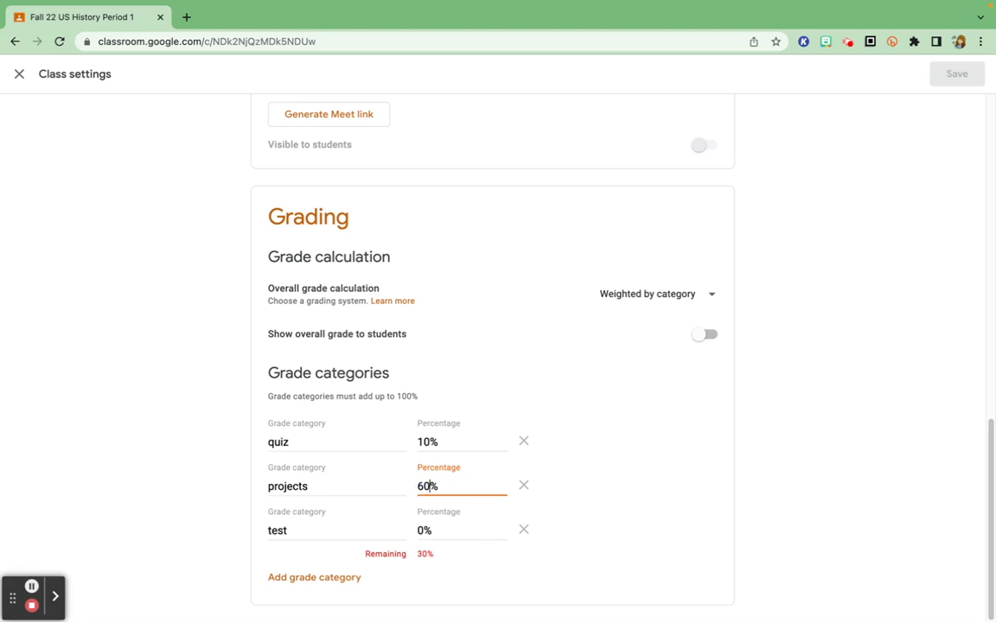
pyautogui.click(421, 530)
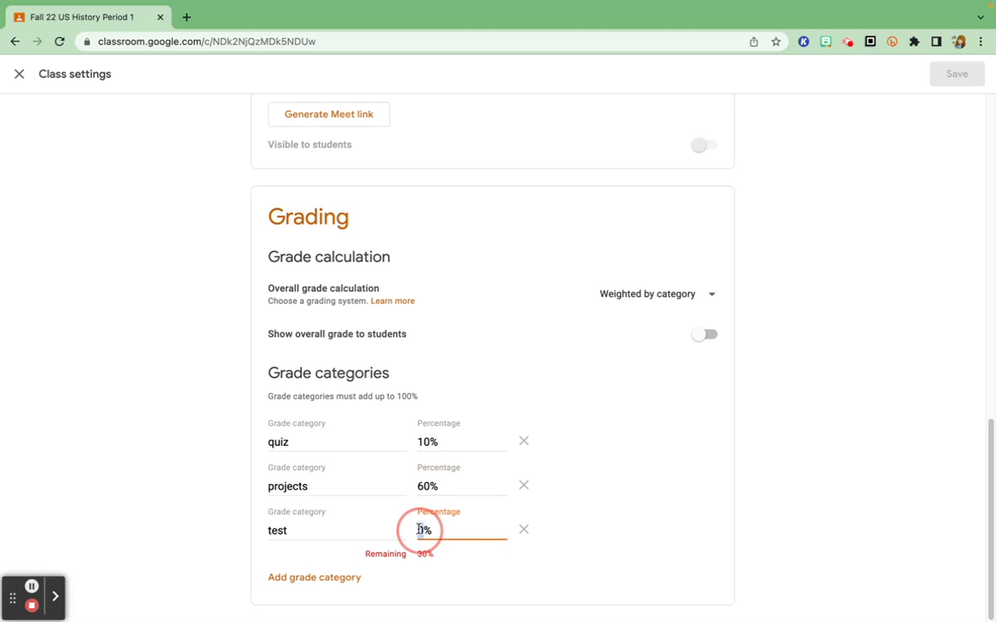
pyautogui.write('20')
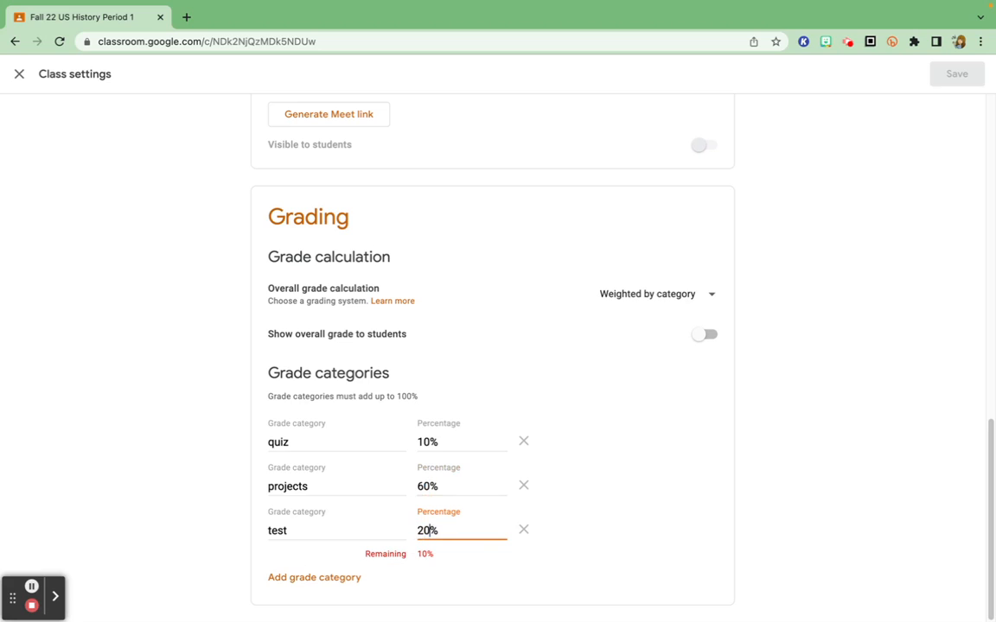
# Step: Add a fourth grade category named "final" weighted at 10% and save the class settings
pyautogui.click(325, 578)
pyautogui.write('final')
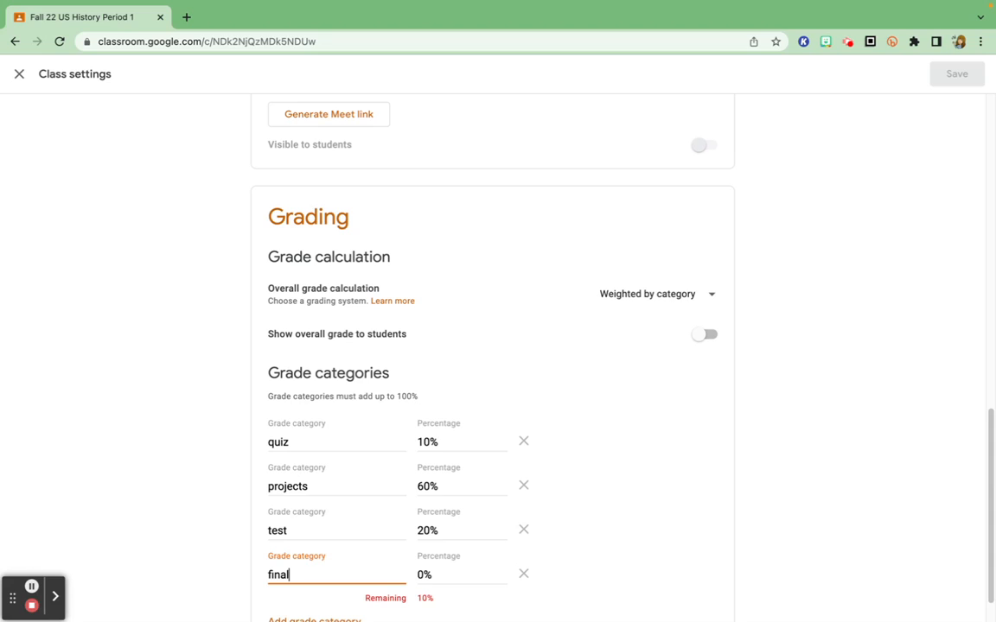
pyautogui.click(420, 576)
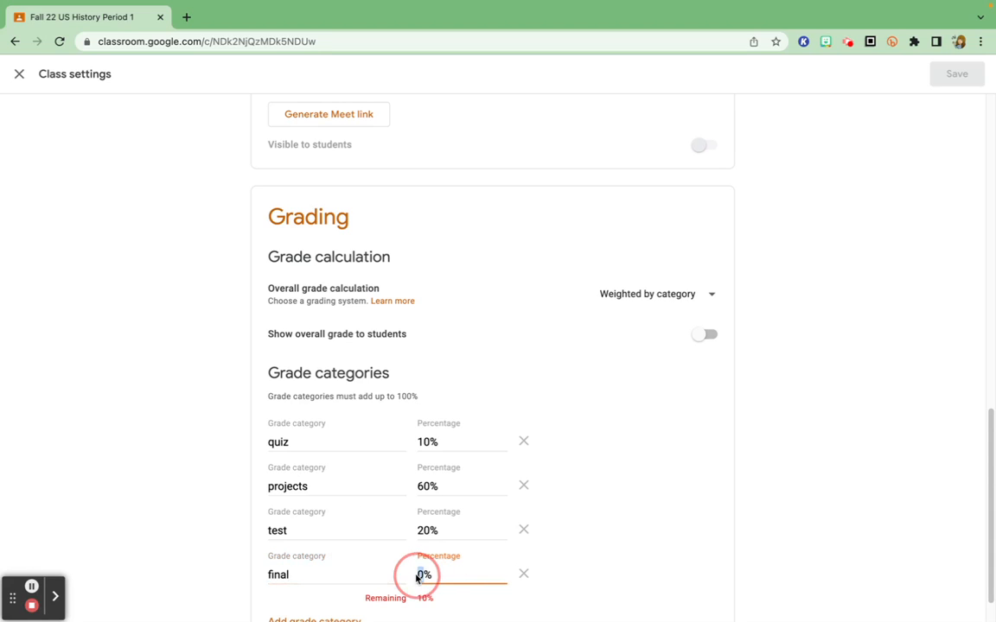
pyautogui.write('10')
pyautogui.click(603, 542)
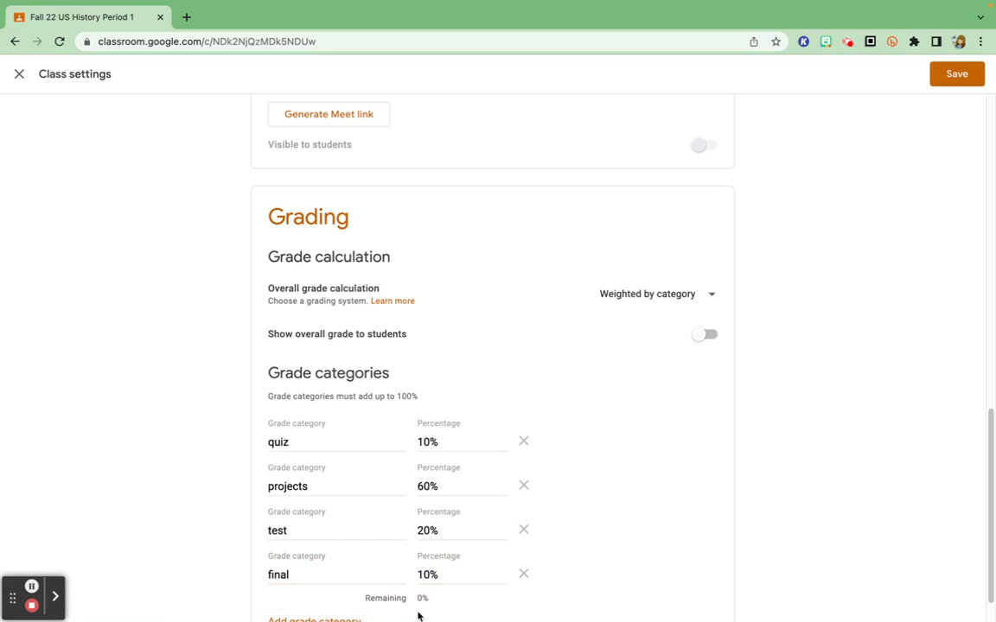
pyautogui.click(958, 76)
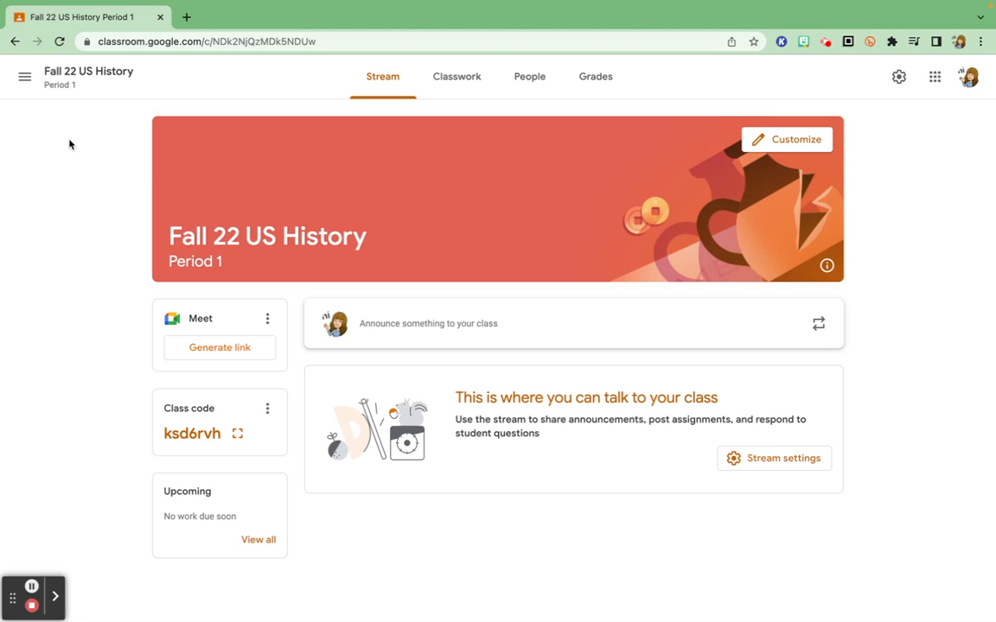
# Step: Return to the overview of all classes and start a copy of the Fall 22 US History class
pyautogui.click(26, 78)
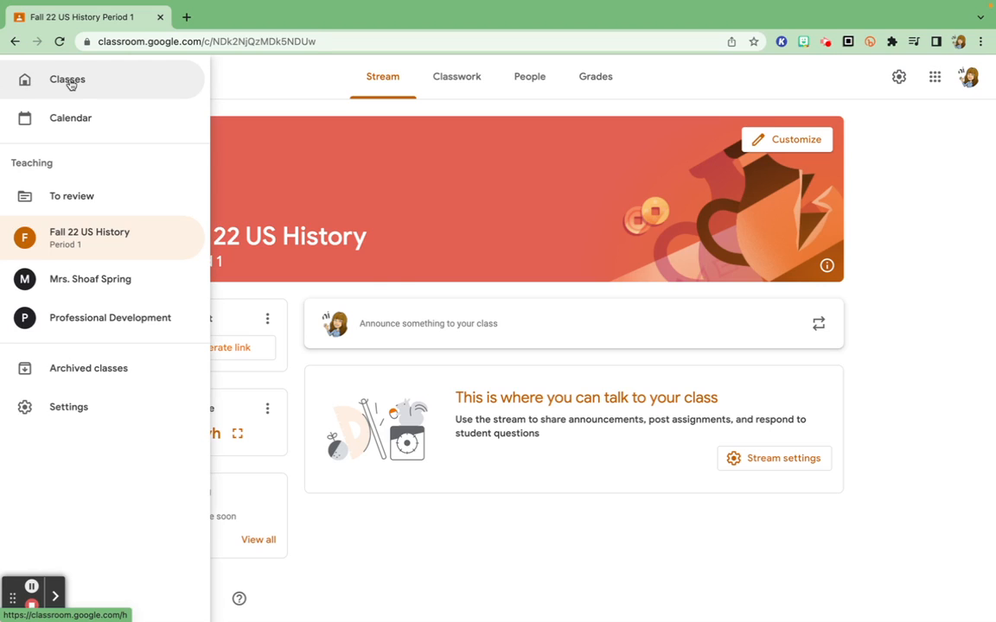
pyautogui.click(65, 79)
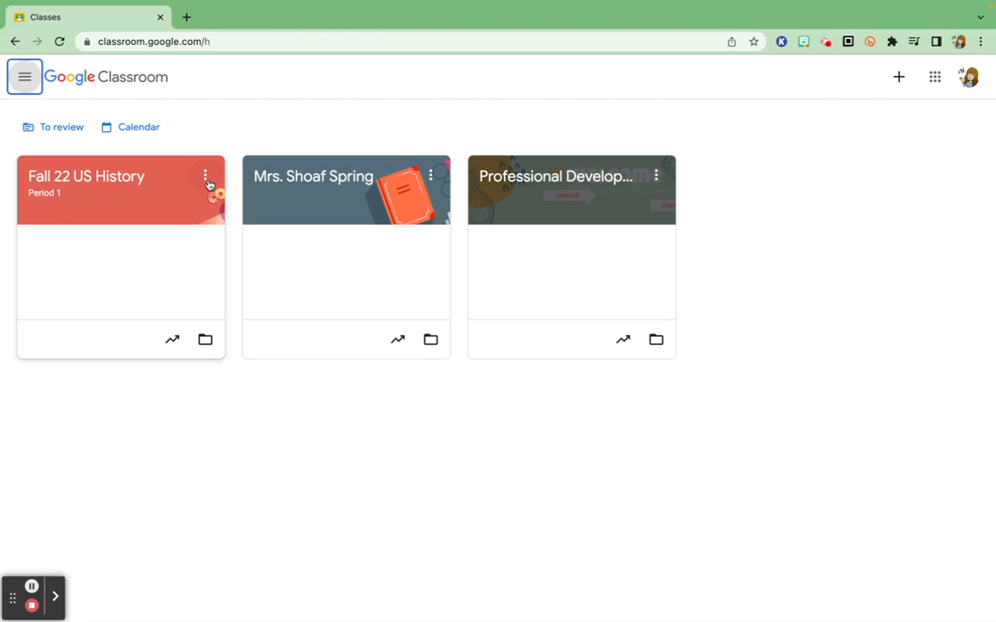
pyautogui.click(205, 178)
pyautogui.click(208, 312)
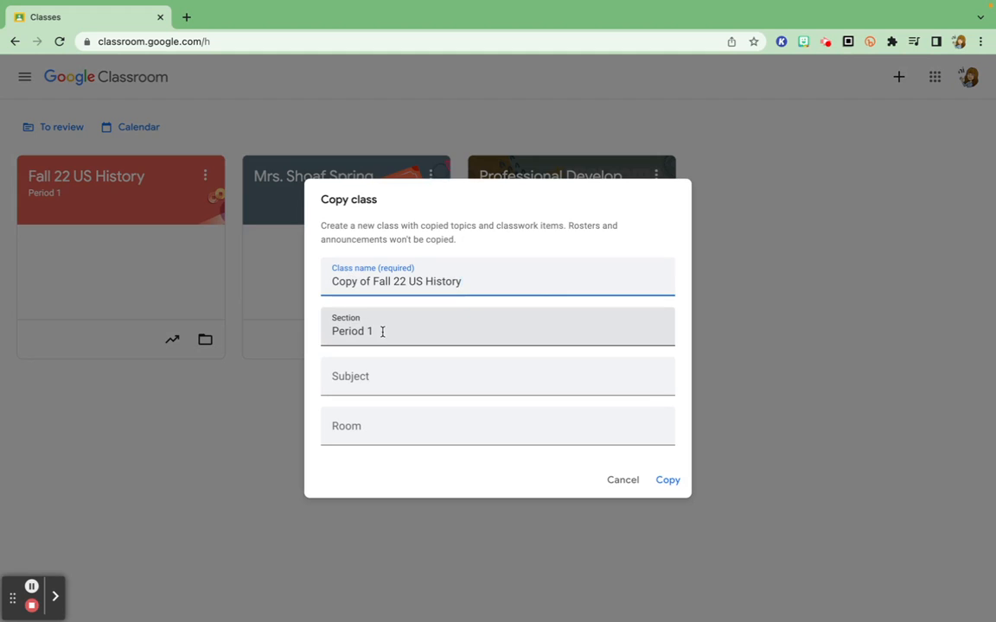
# Step: Remove "Copy of" from the copied class's name and set its section to "Period 3"
pyautogui.moveTo(372, 282); pyautogui.dragTo(304, 284)
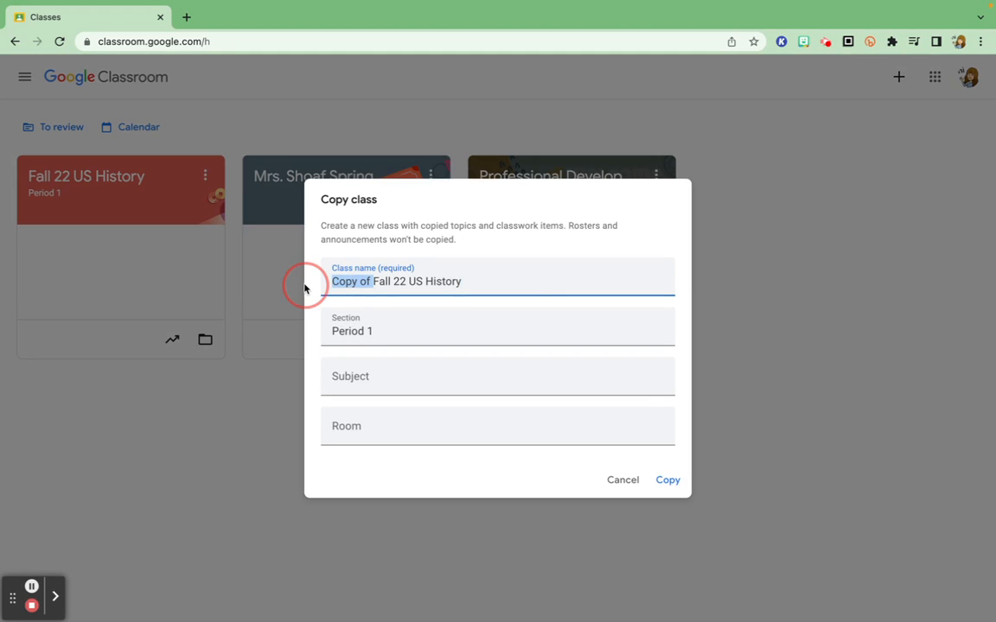
pyautogui.press('BackSpace')
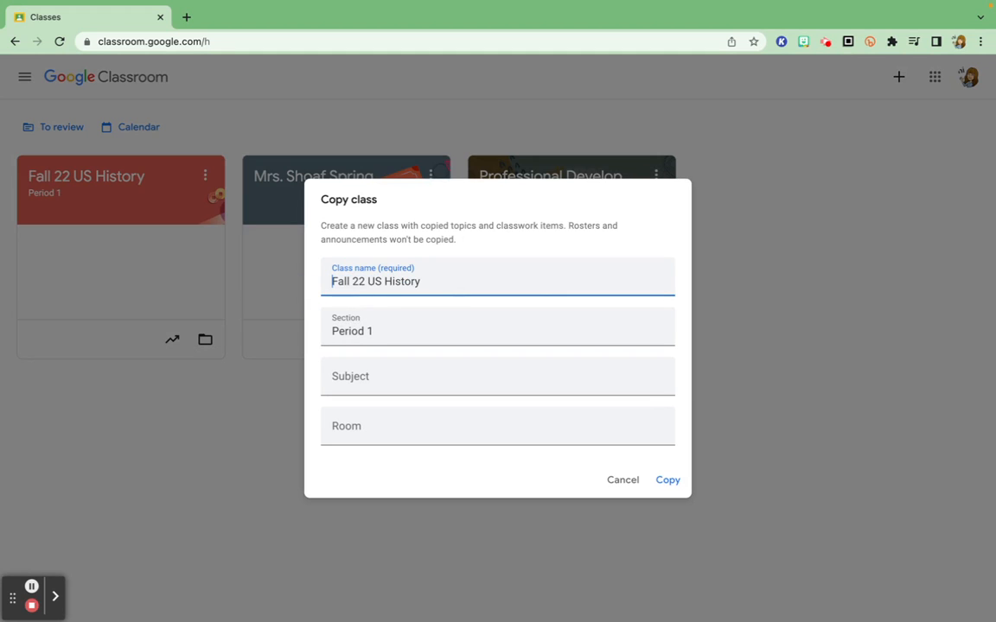
pyautogui.click(378, 332)
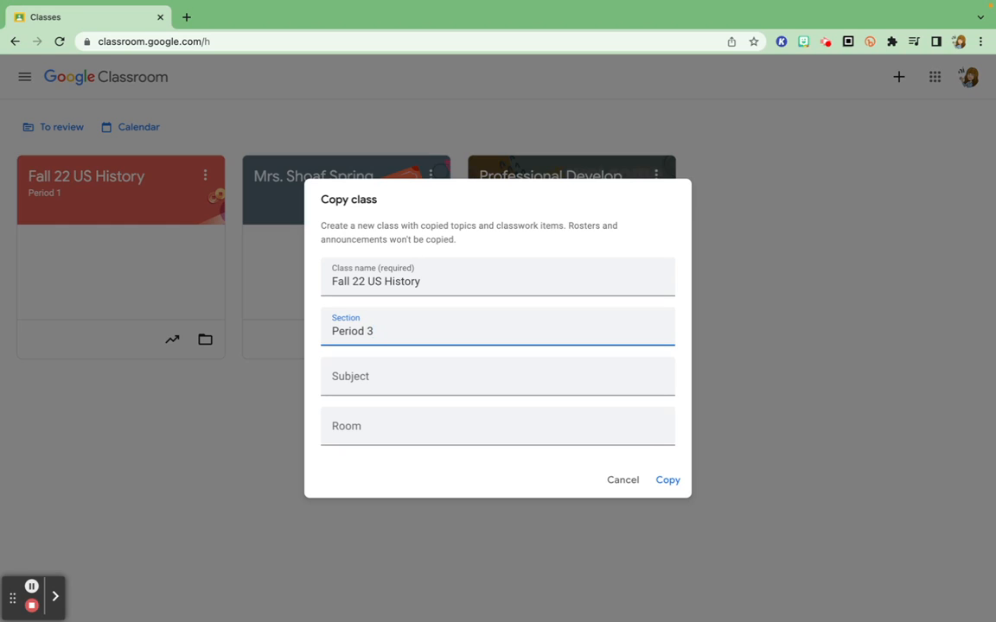